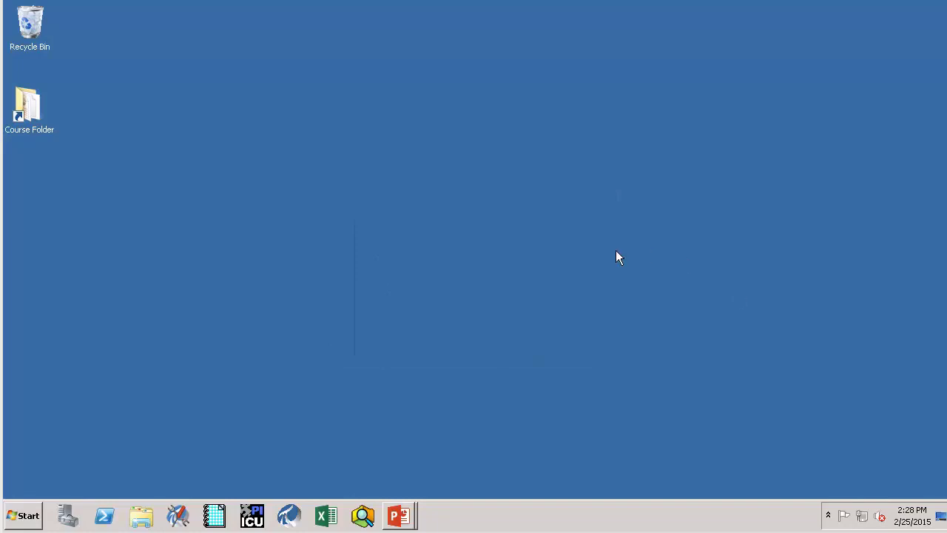
Launch PI System Management Tools from Start > All Programs > PI System.
left_click(34, 515)
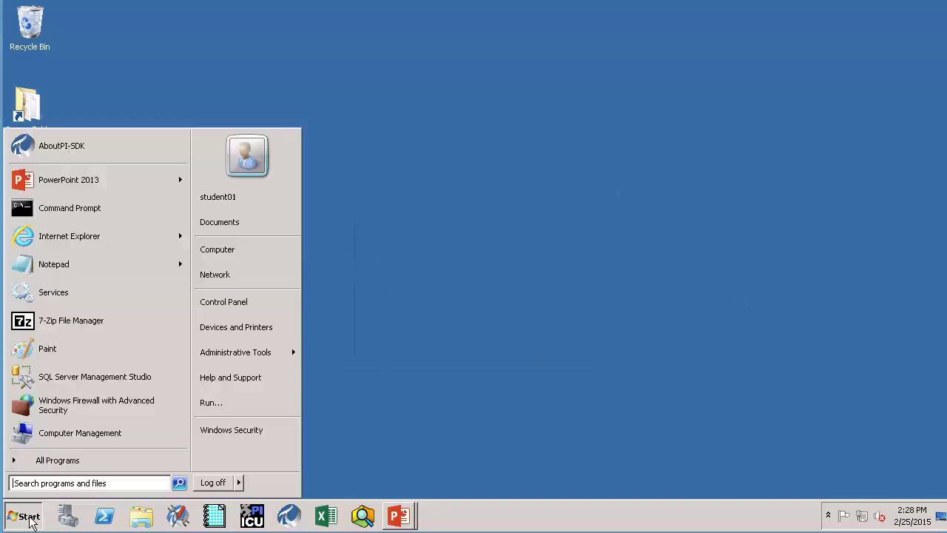
left_click(43, 467)
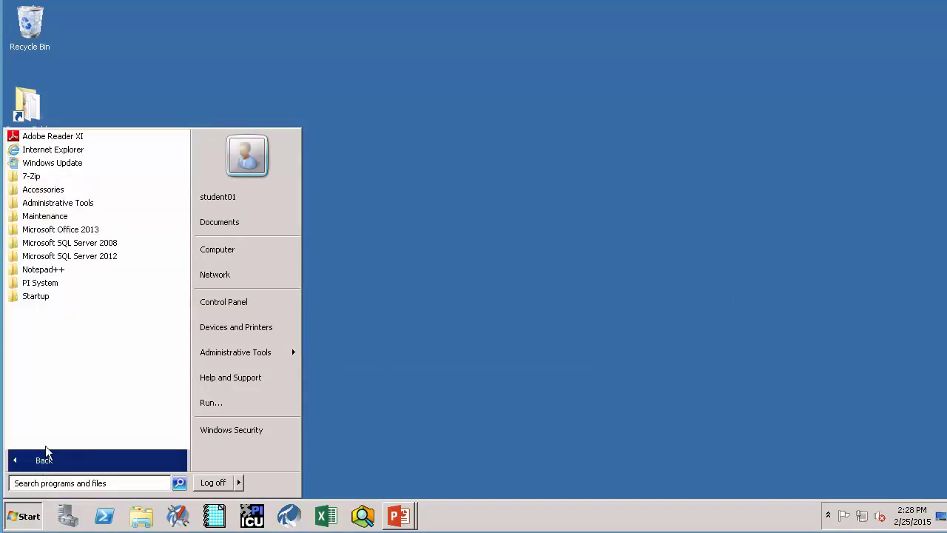
left_click(55, 284)
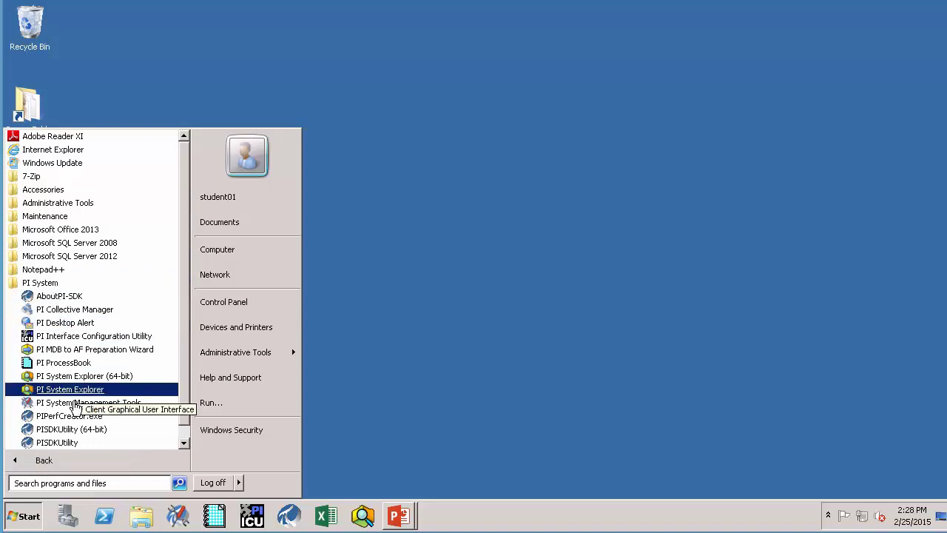
left_click(75, 403)
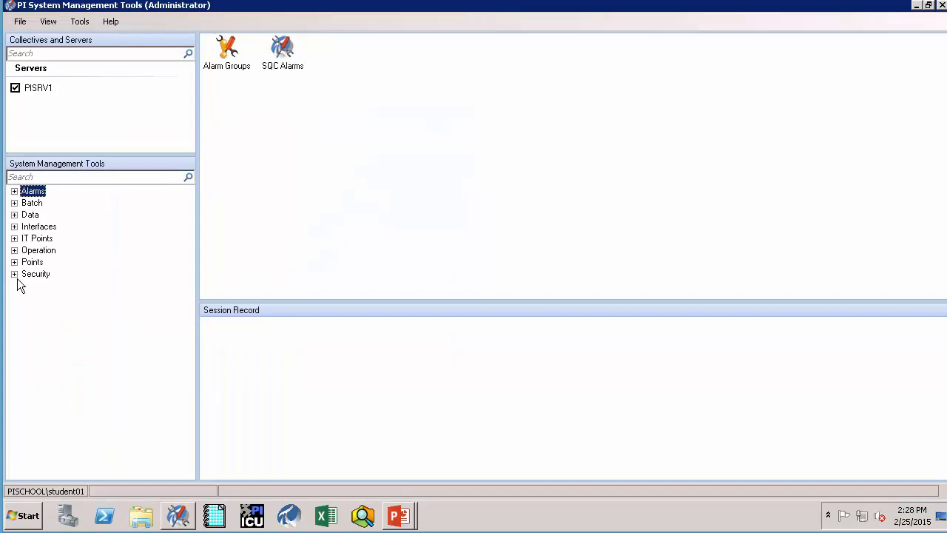
Expand Security and open Identities, Users, & Groups for PISRV1.
left_click(15, 275)
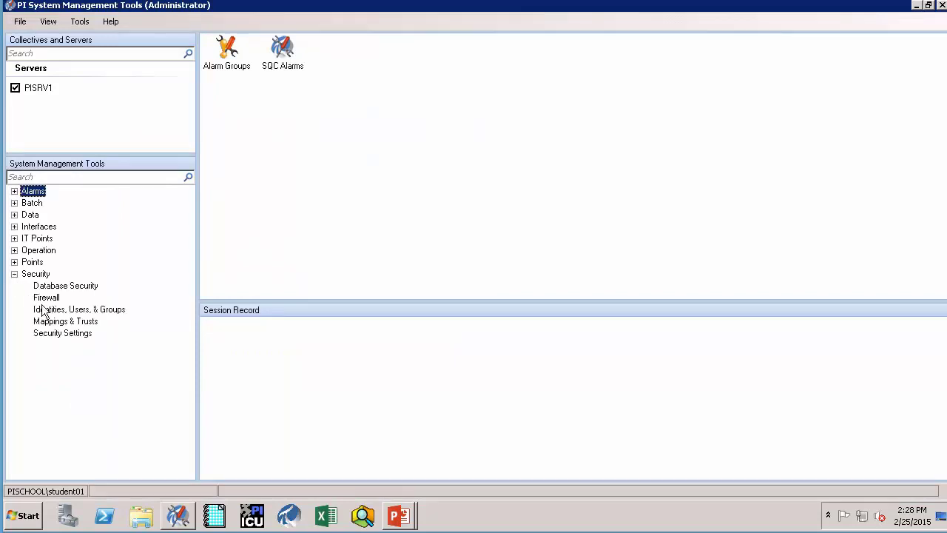
left_click(74, 309)
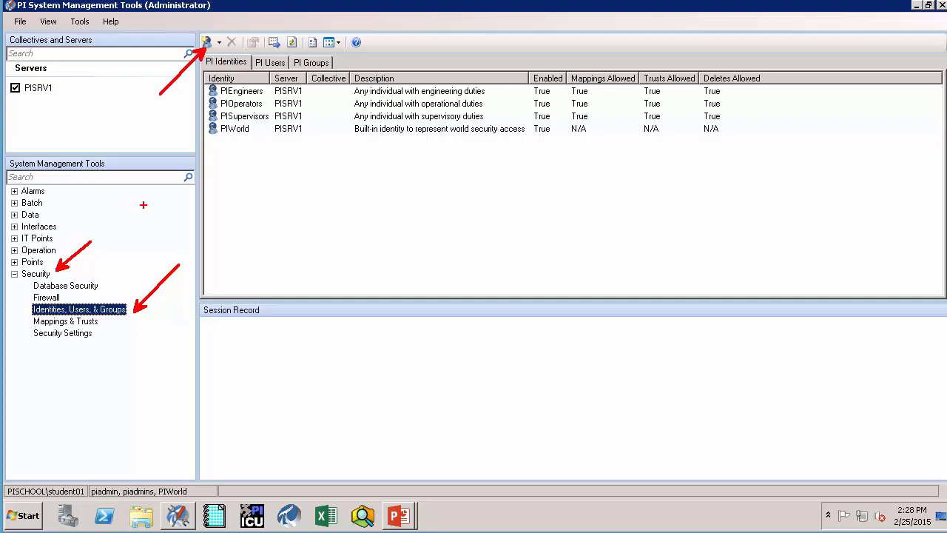
Create the PI identity PIInterface_PIBufss and widen the Identity column.
left_click(207, 42)
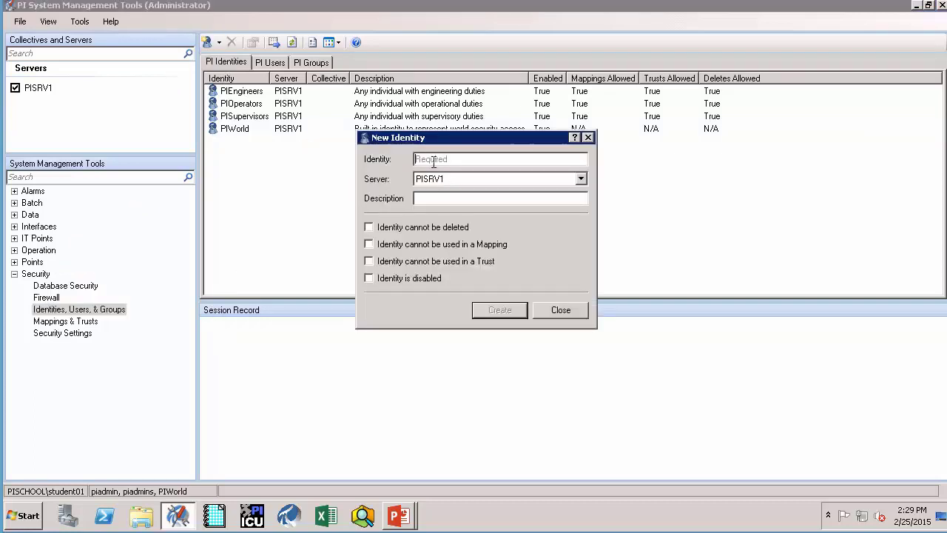
type("PIInt")
type("erface")
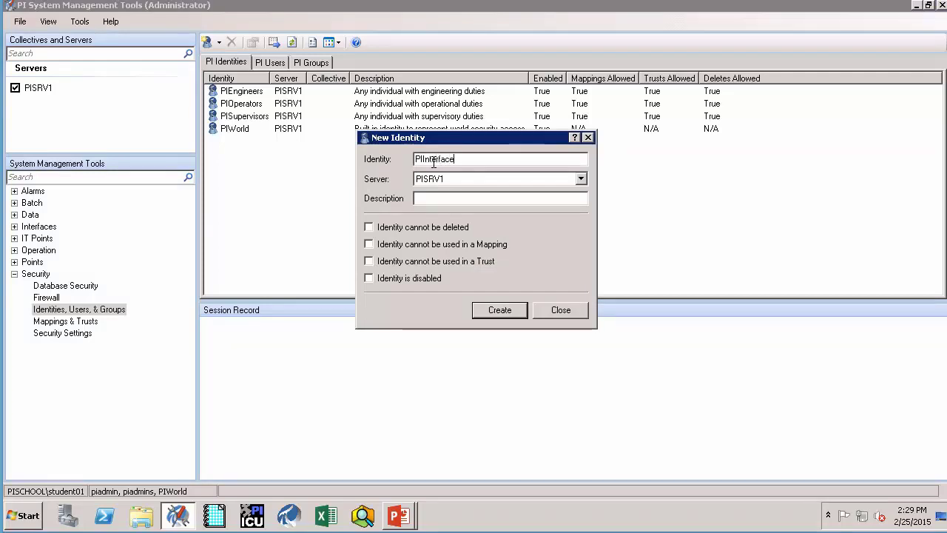
type("_PI")
type("Bufss")
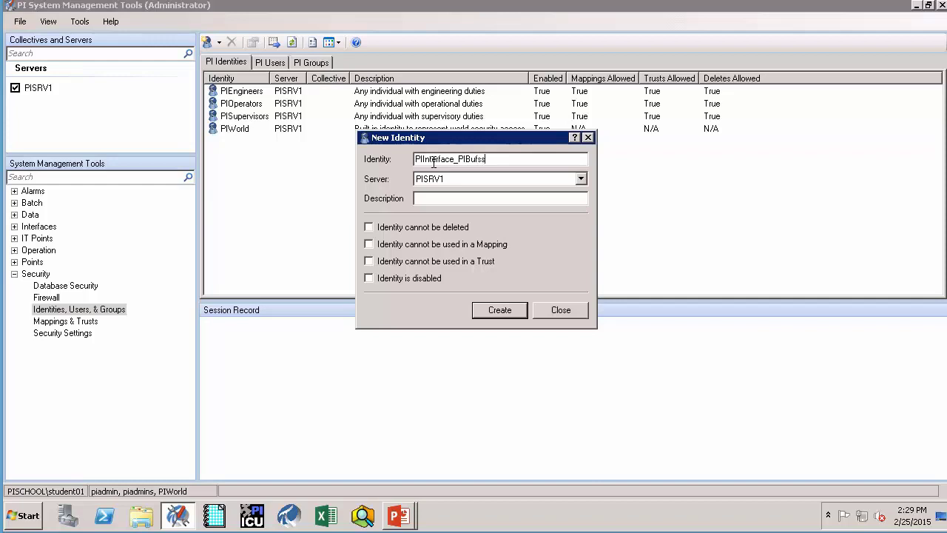
left_click(499, 316)
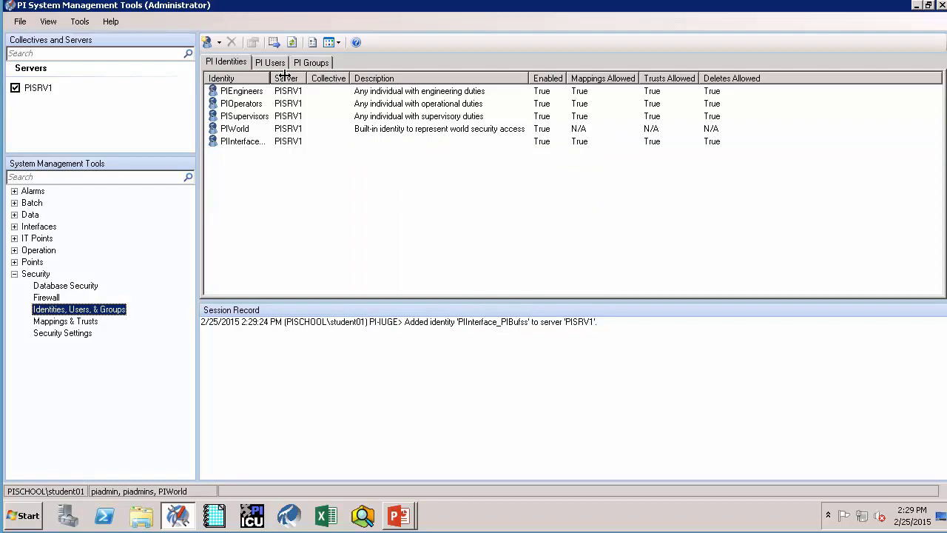
left_click_drag(270, 79, 320, 79)
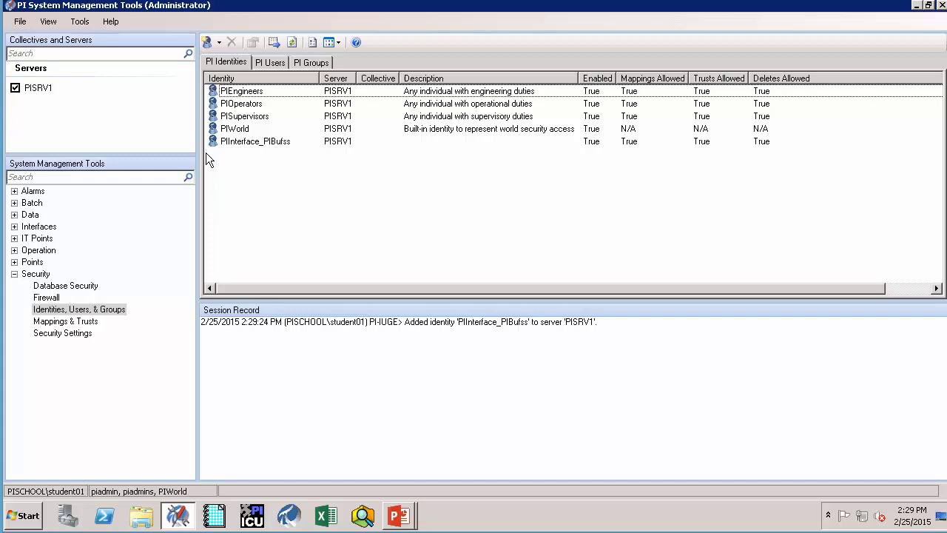
Show Database Security with the Description column auto-fitted, and select the PIPOINT table.
left_click(87, 285)
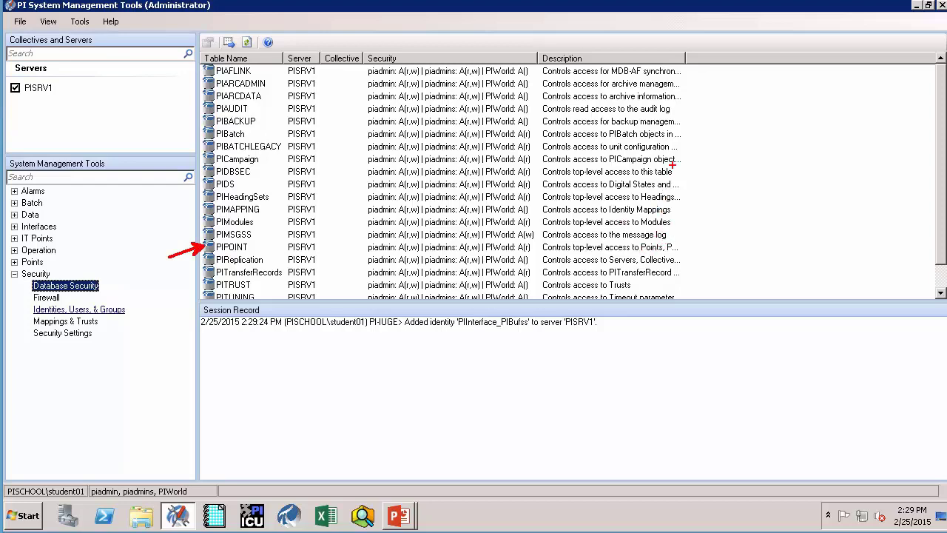
double_click(686, 58)
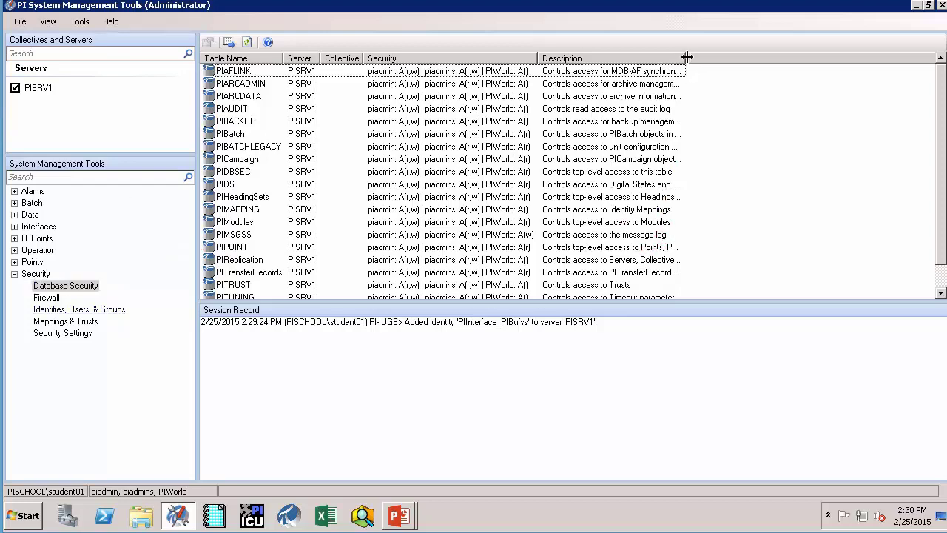
left_click(707, 249)
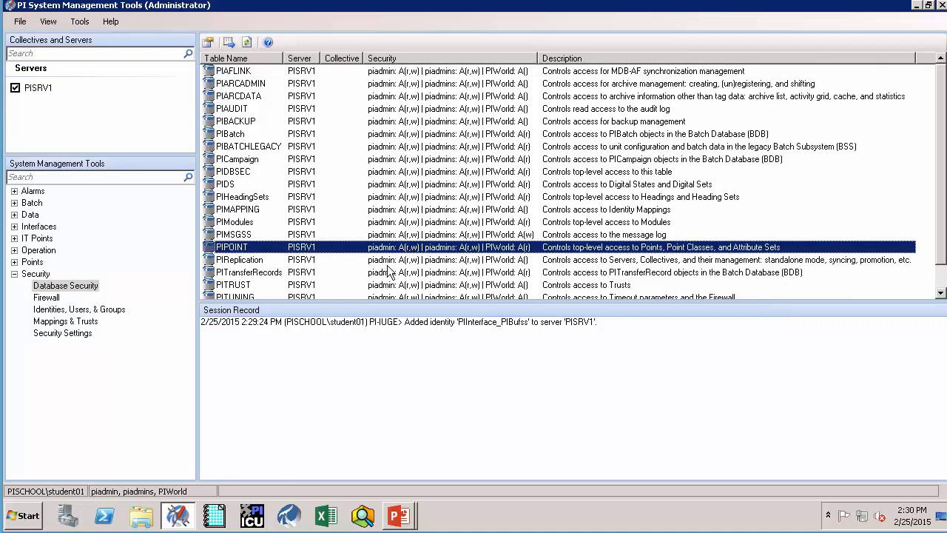
Add PIInterface_PIBufss to the PIPOINT table security with Read and Write access.
double_click(301, 252)
left_click(468, 289)
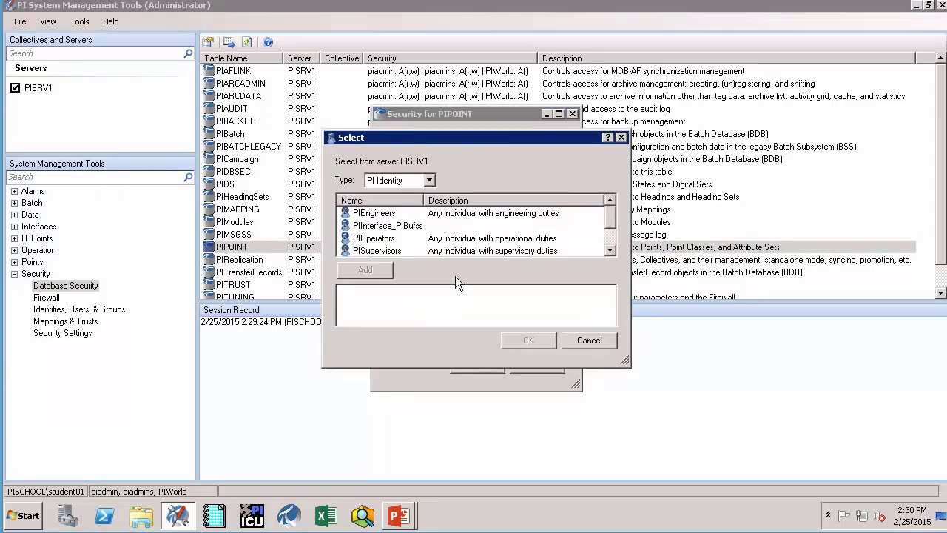
left_click(385, 225)
left_click(365, 269)
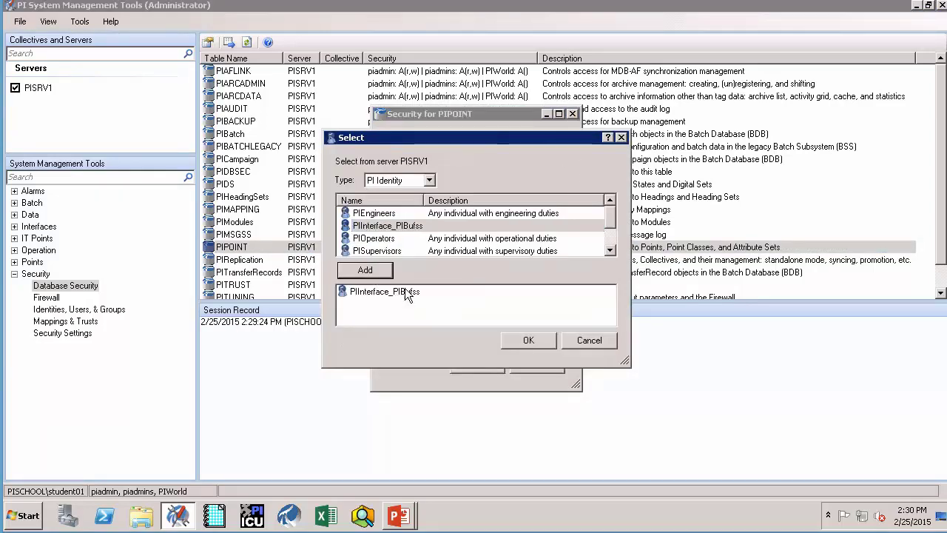
left_click(530, 342)
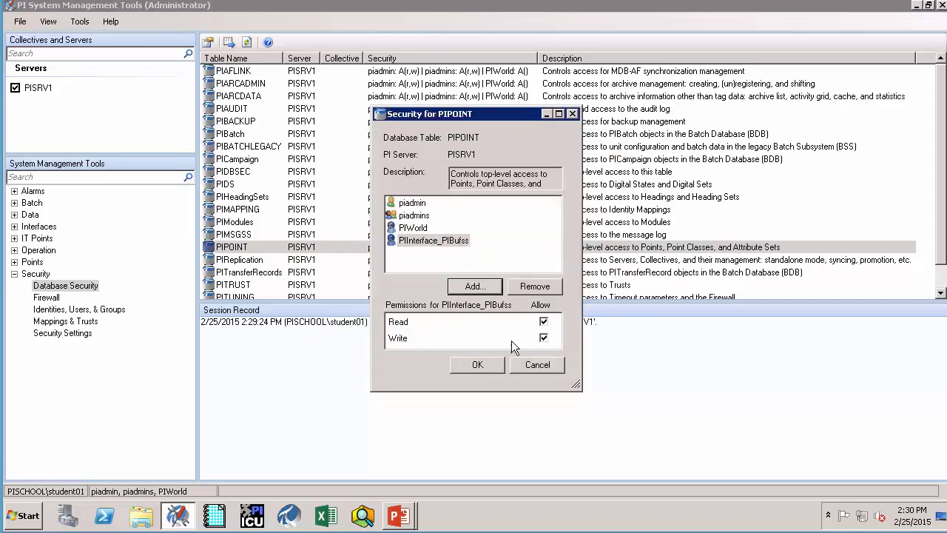
left_click(477, 364)
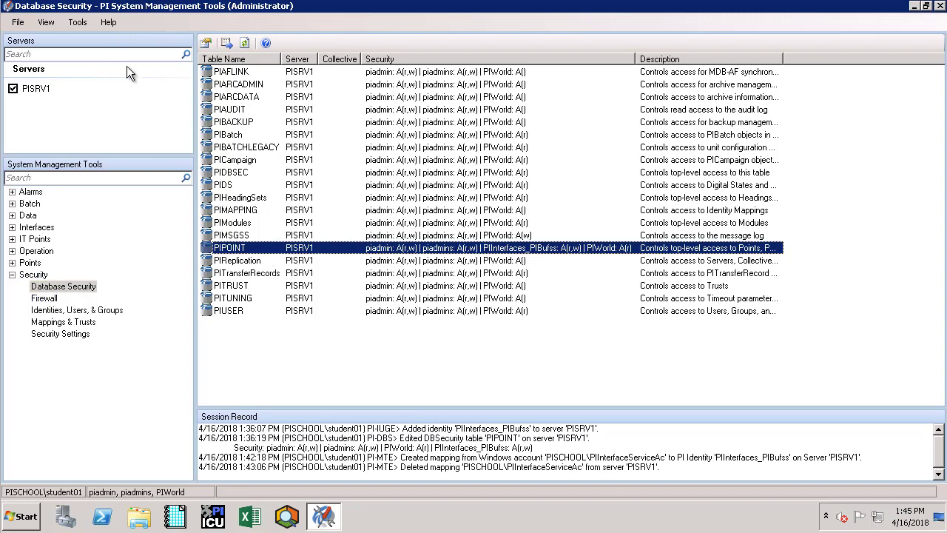
Show Mappings & Trusts and start a new Windows account mapping.
left_click(74, 323)
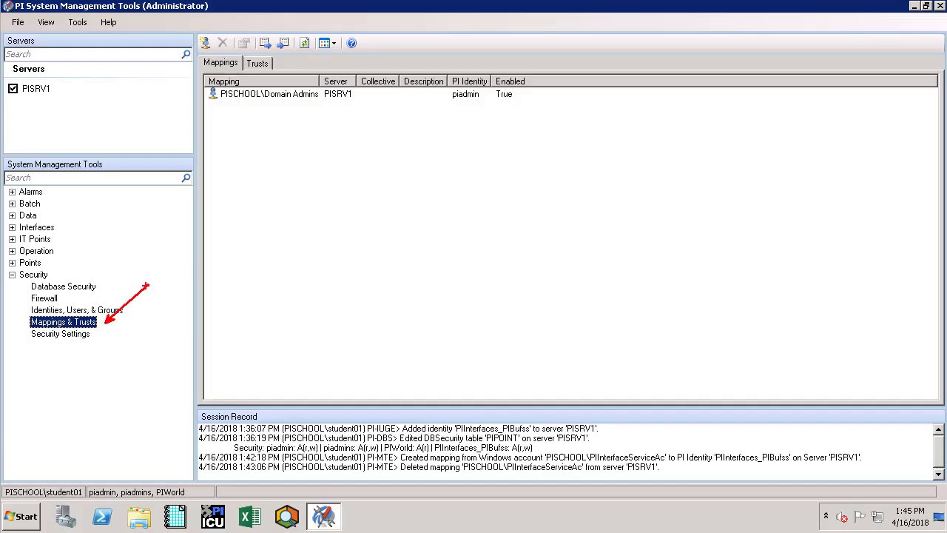
left_click_drag(204, 43, 148, 62)
key("Escape")
left_click(206, 44)
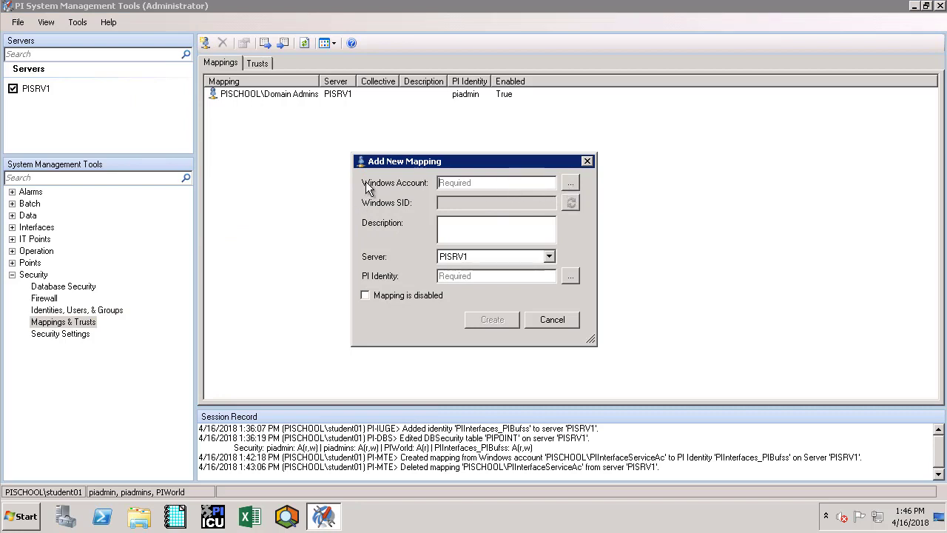
Set the mapping's Windows account to PISCHOOL\PIInterfaceServiceAccount by resolving 'piinterfaces'.
left_click(570, 185)
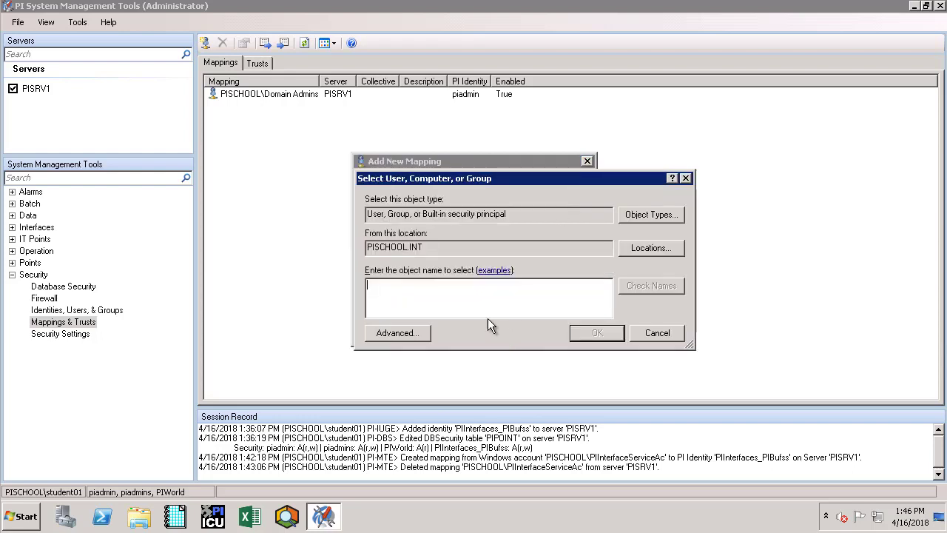
left_click_drag(433, 248, 363, 249)
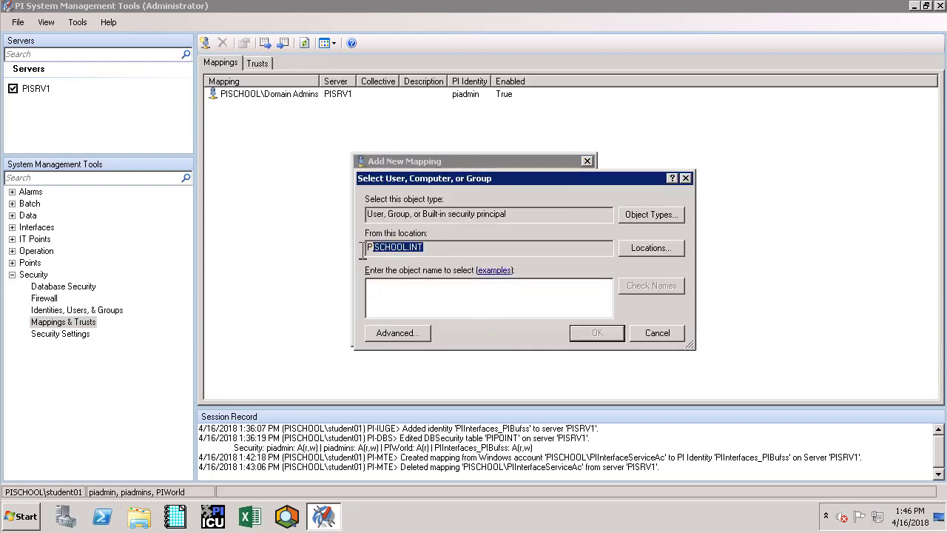
left_click(416, 301)
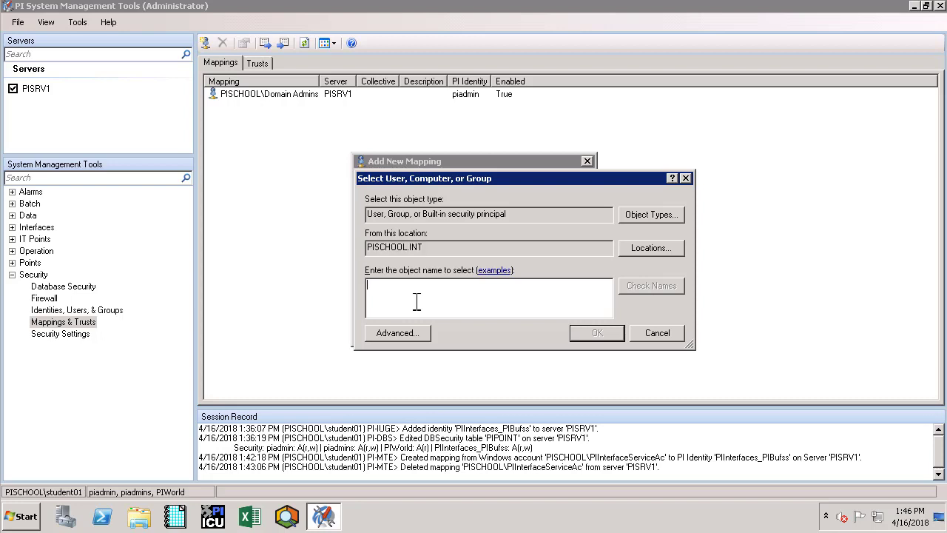
type("pi")
type("interf")
type("aces")
left_click(659, 286)
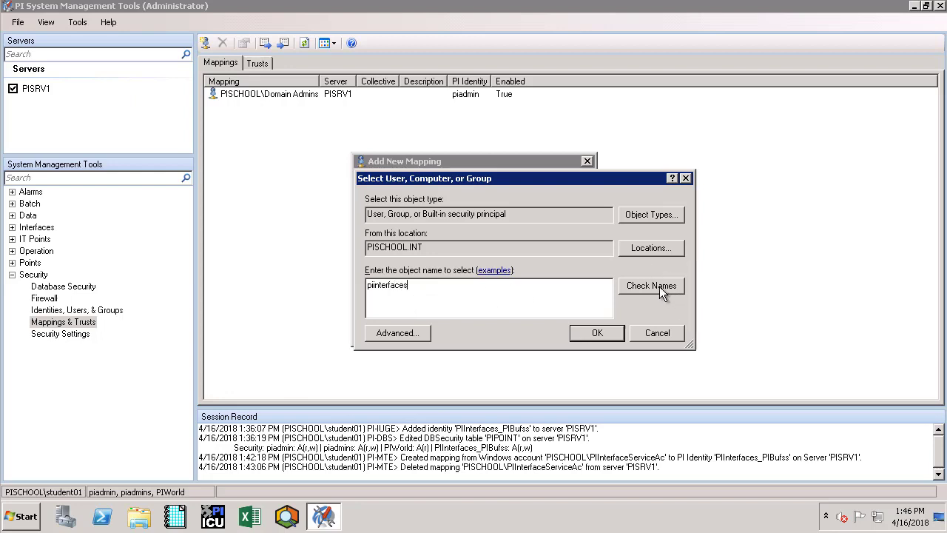
left_click(585, 333)
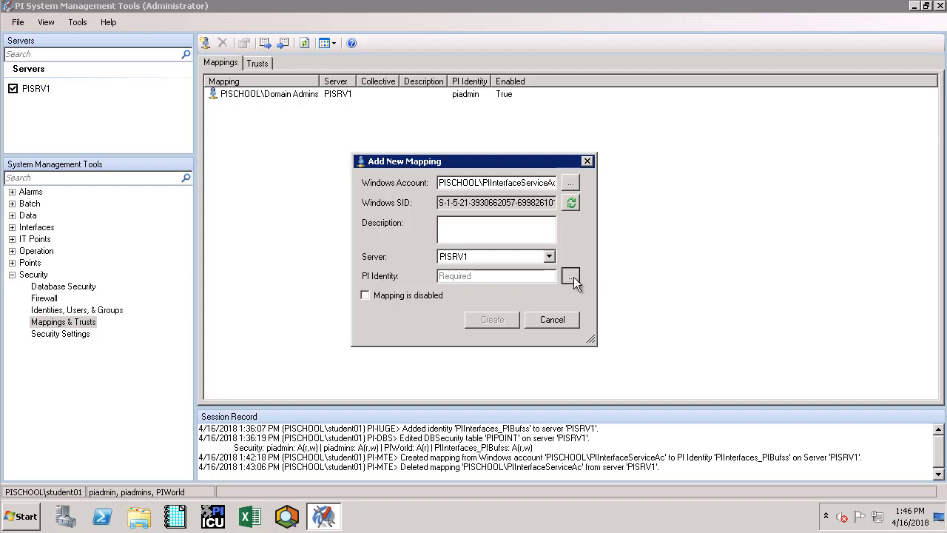
Pick PIInterfaces_PIBufss as the mapping's PI identity and create the mapping.
left_click(571, 276)
left_click(362, 267)
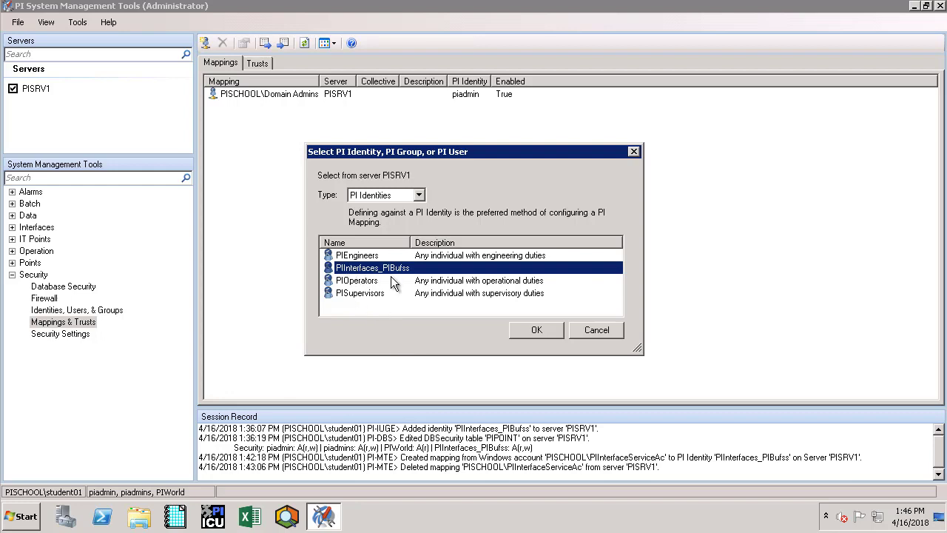
left_click(533, 330)
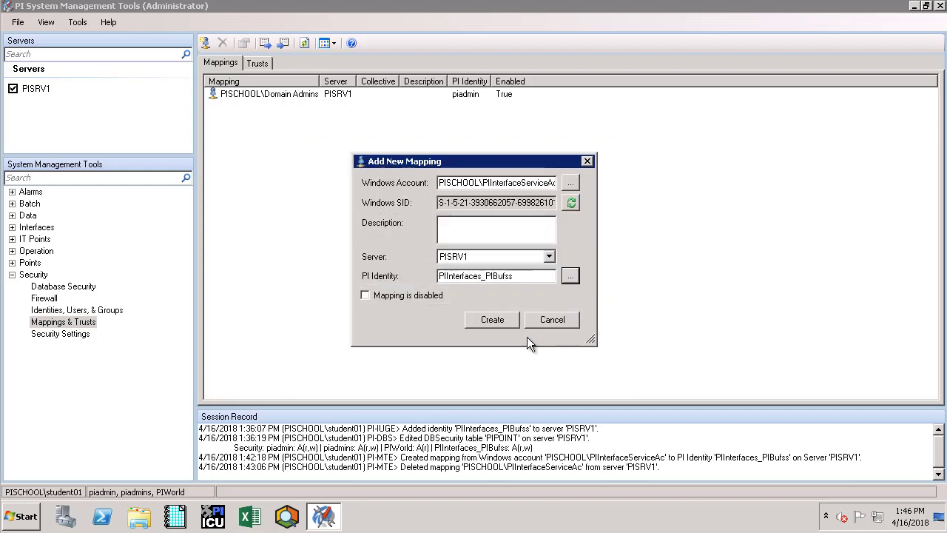
left_click(482, 323)
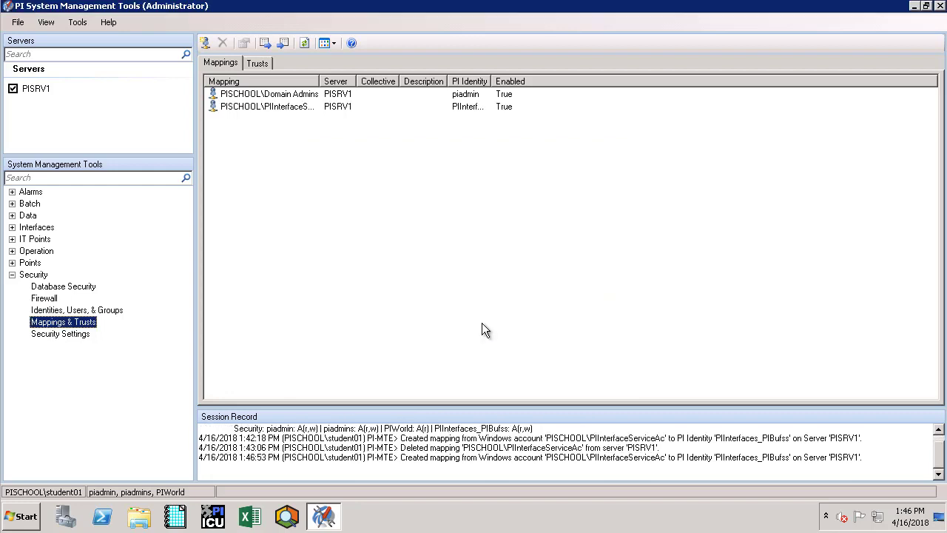
Auto-fit the PI Identity and Mapping columns so the full names show.
double_click(493, 82)
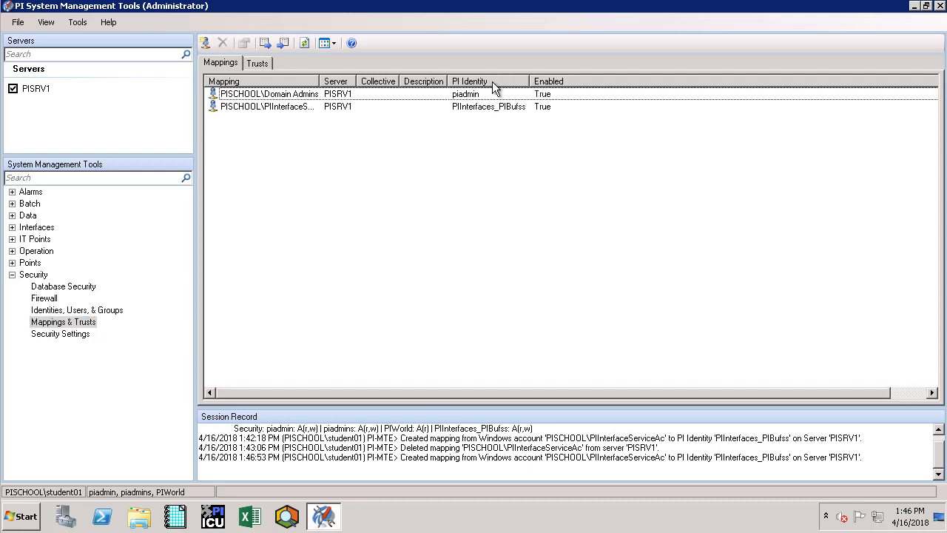
double_click(319, 82)
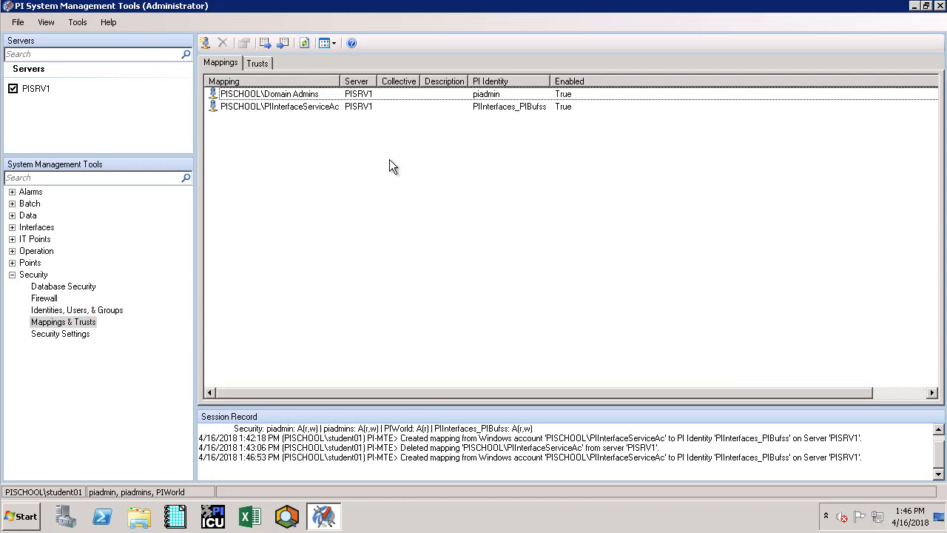